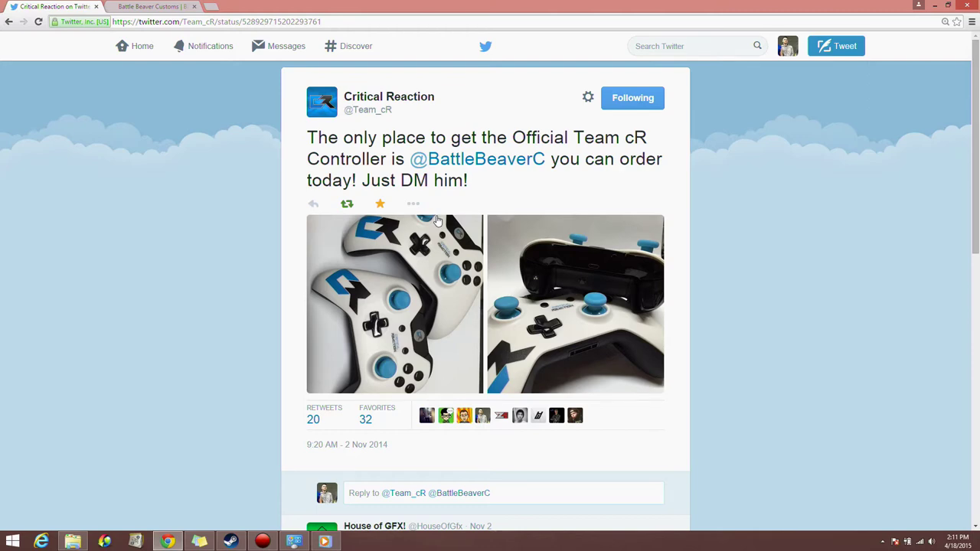
click(438, 221)
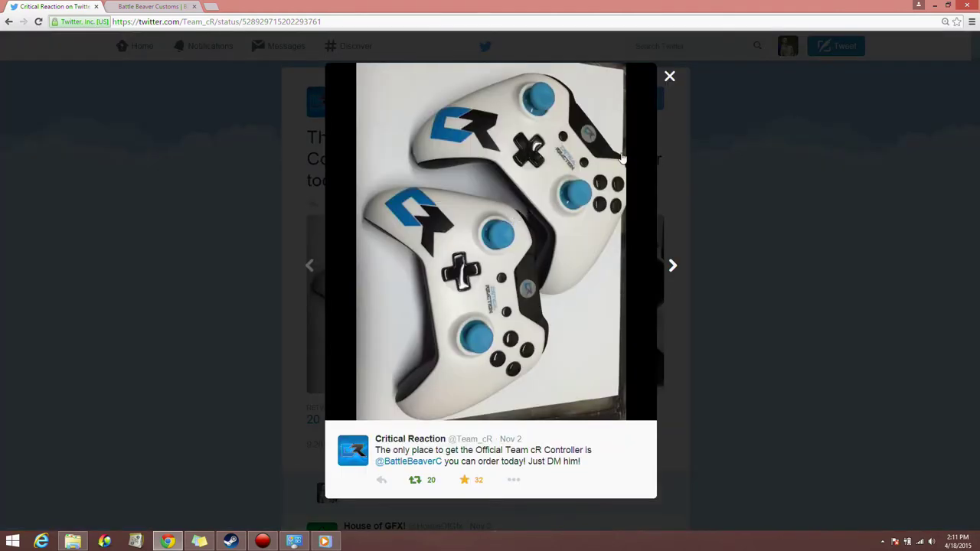
click(669, 76)
click(498, 166)
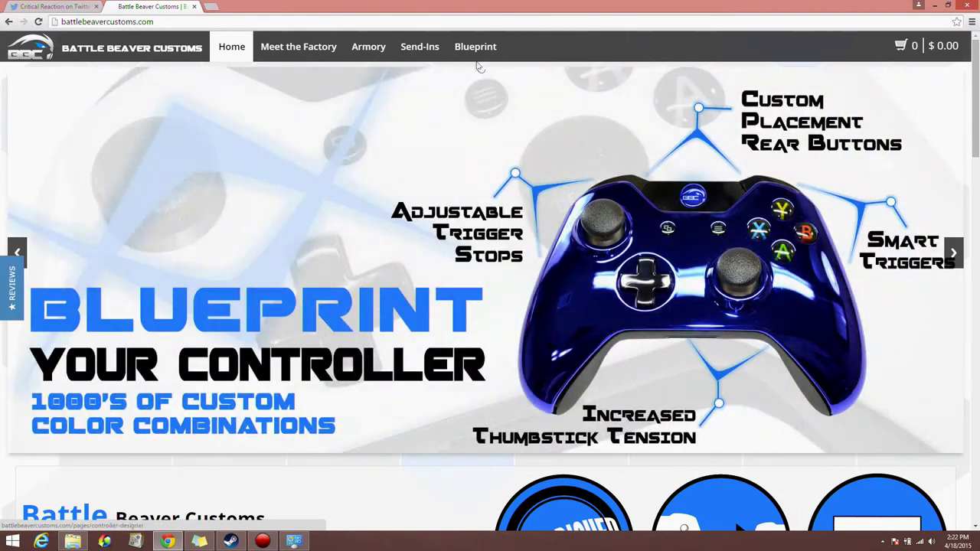
Step: Choose Xbox One from the Blueprint menu to start the controller builder
mouse_move(476, 45)
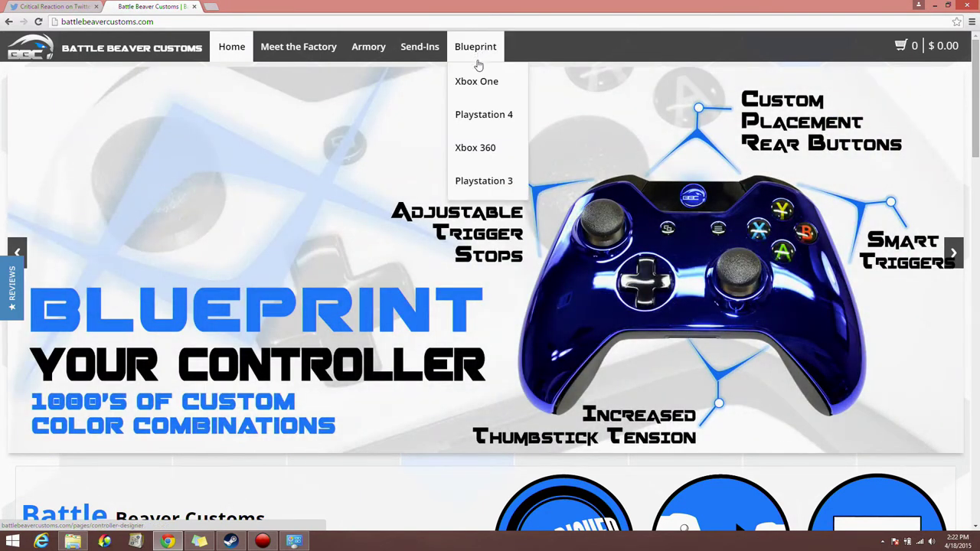
click(481, 83)
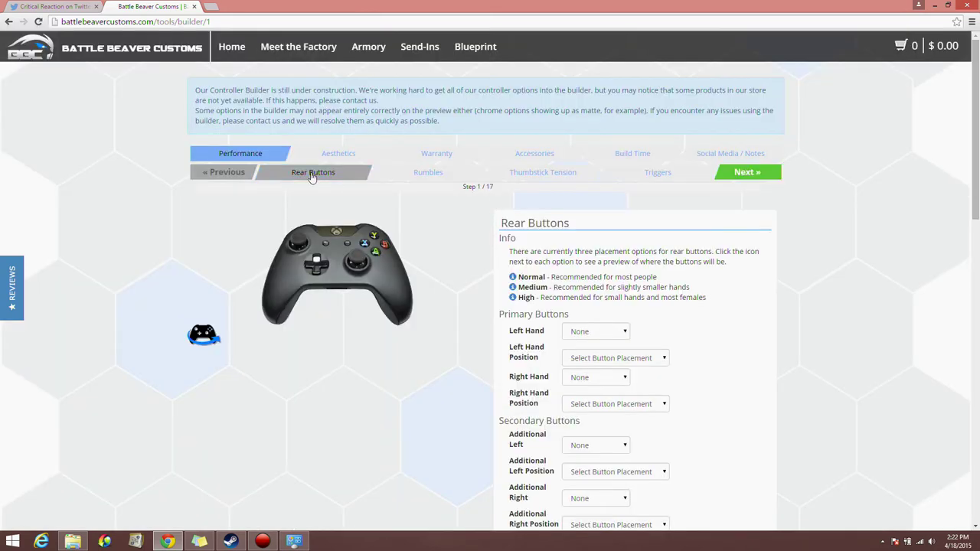
Step: Show the controller's back and set the left rear button to A in Standard position
scroll(446, 260, down, 2)
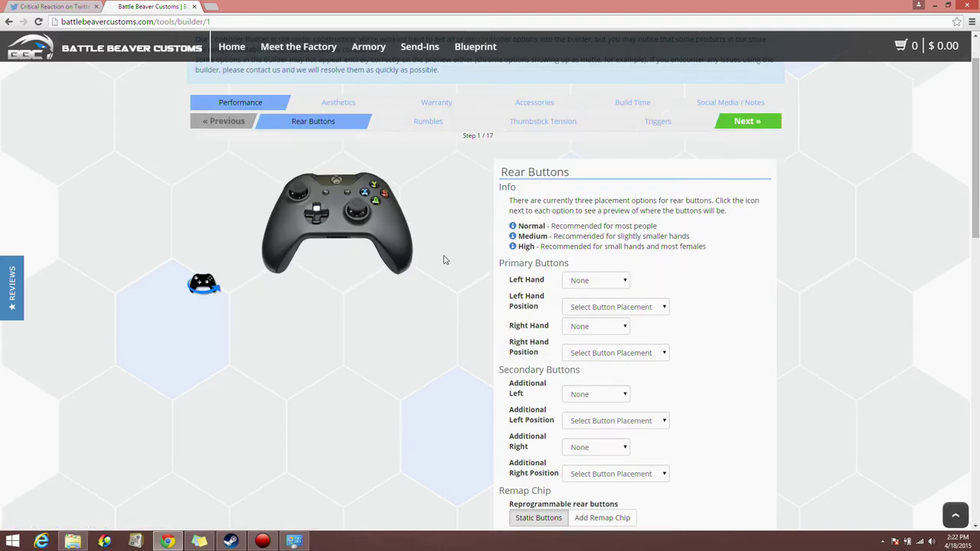
scroll(445, 260, up, 1)
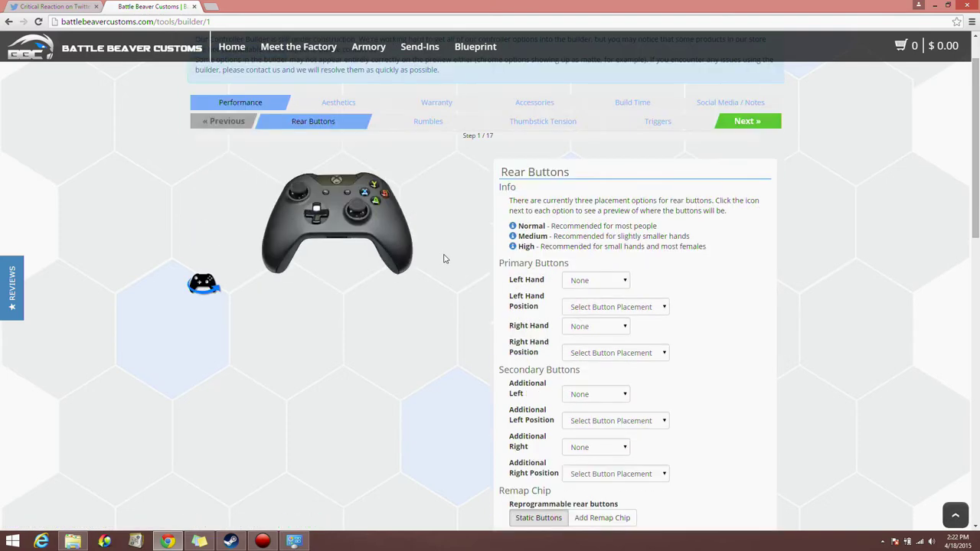
click(203, 287)
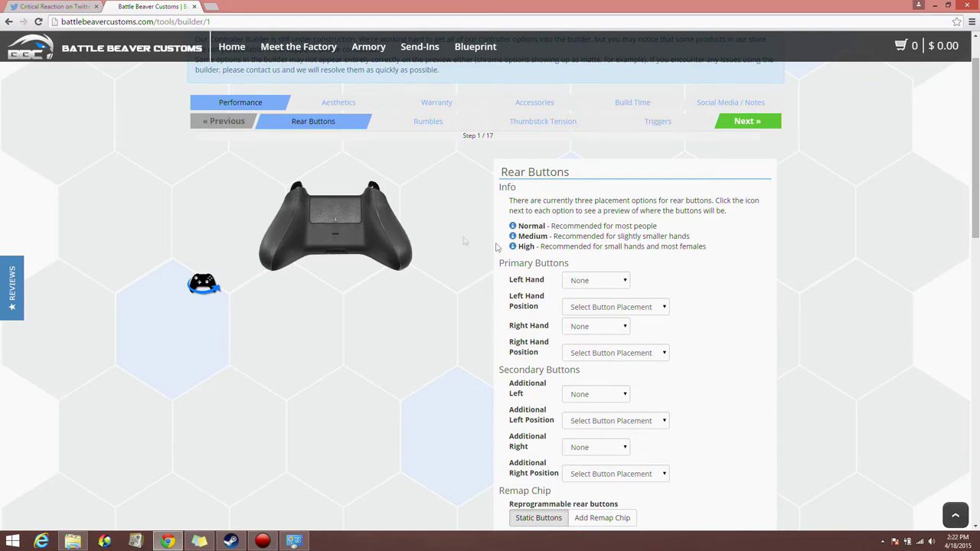
click(587, 280)
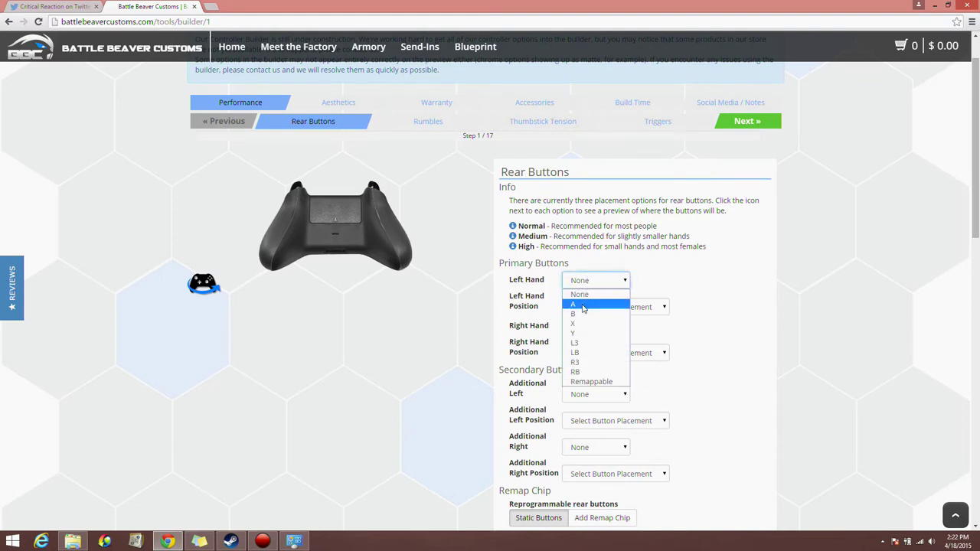
click(583, 305)
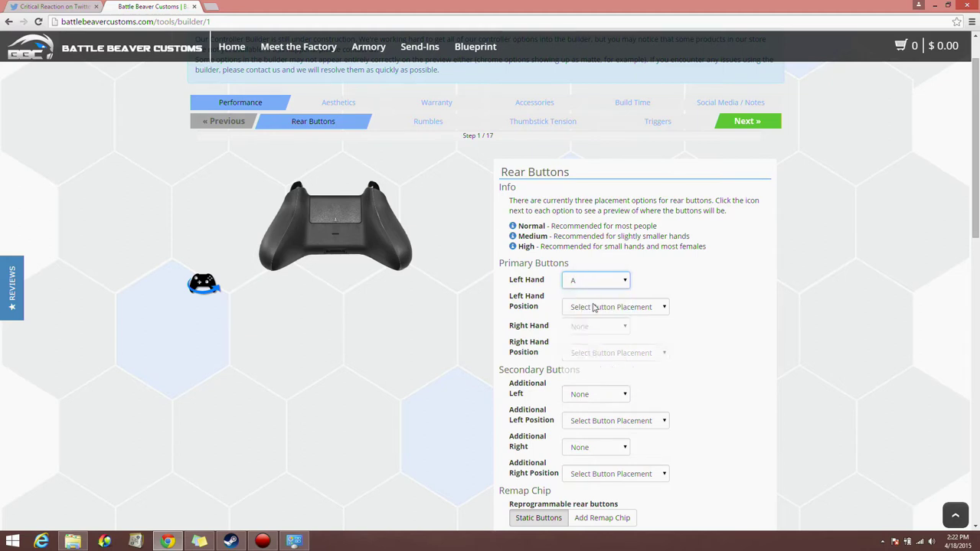
click(590, 306)
click(592, 341)
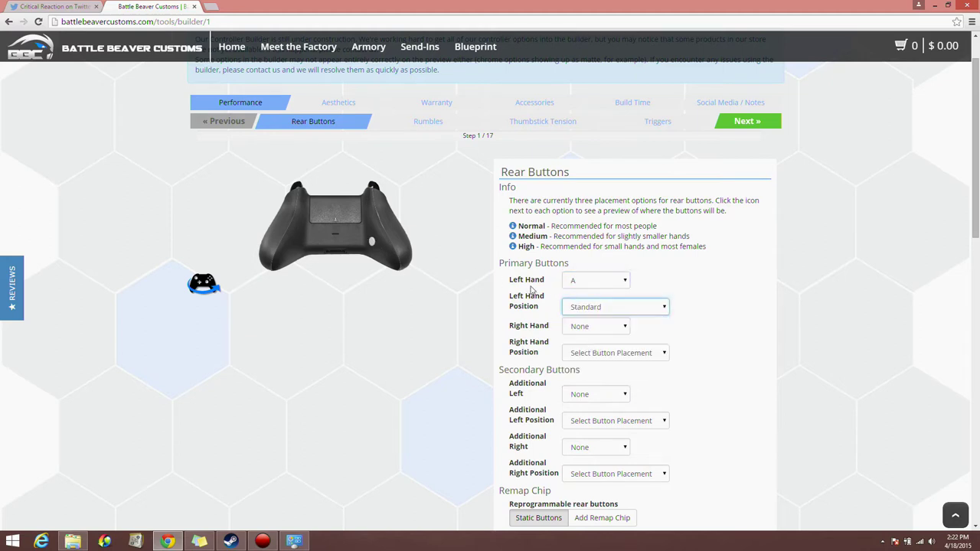
Step: Try Medium, High and Lower (Ring Finger) left placements, then return to Standard
click(599, 311)
click(594, 351)
click(590, 311)
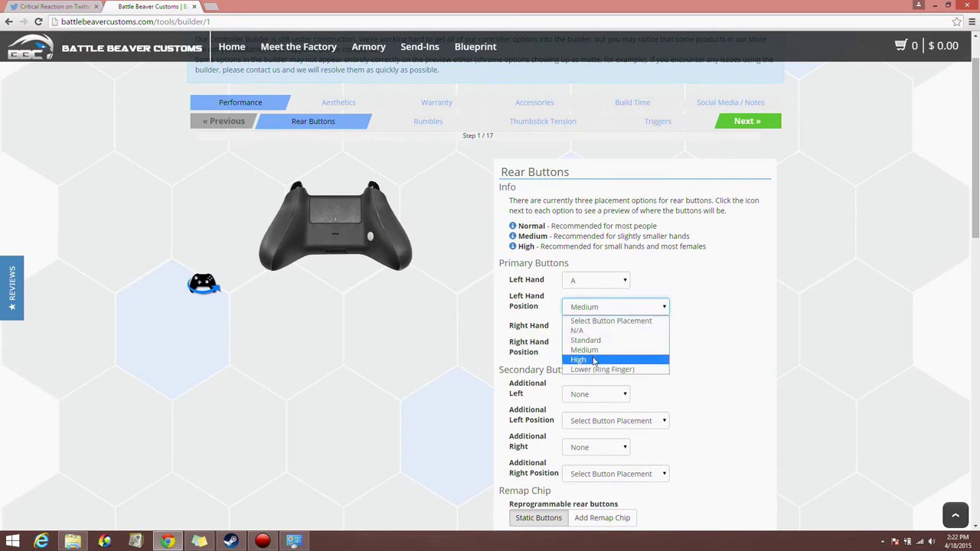
click(593, 359)
click(591, 311)
click(588, 369)
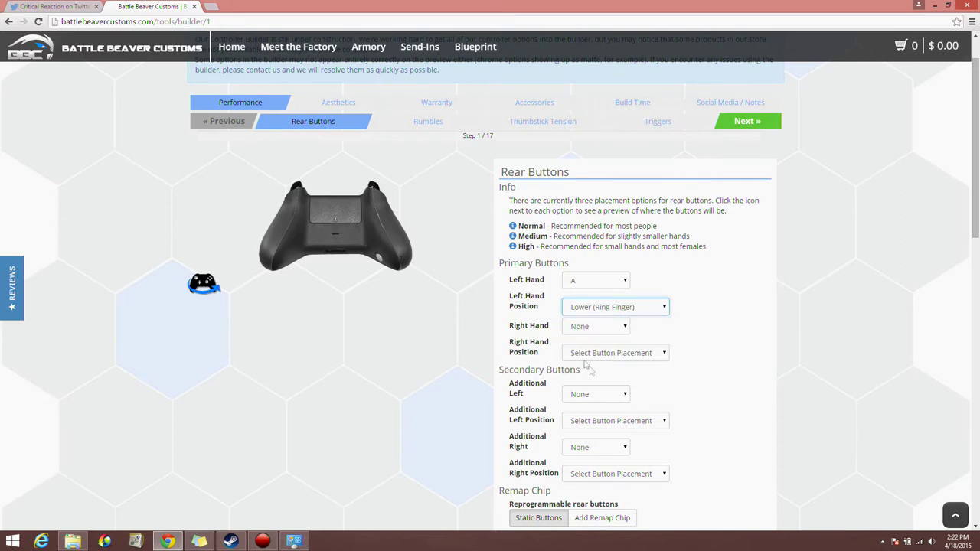
click(596, 310)
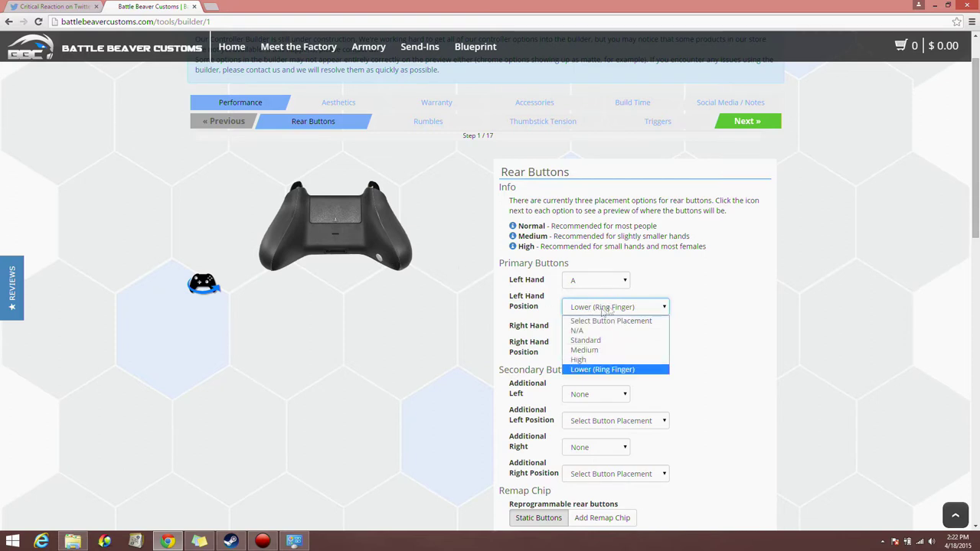
click(598, 340)
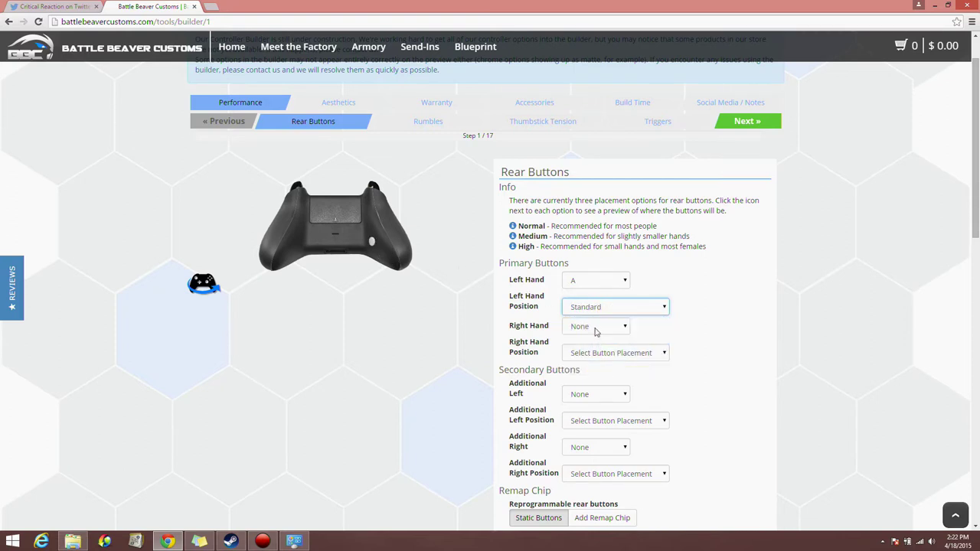
Step: Set the right rear button to B in Standard position, bringing the total to $95.00
click(595, 329)
click(593, 361)
click(591, 353)
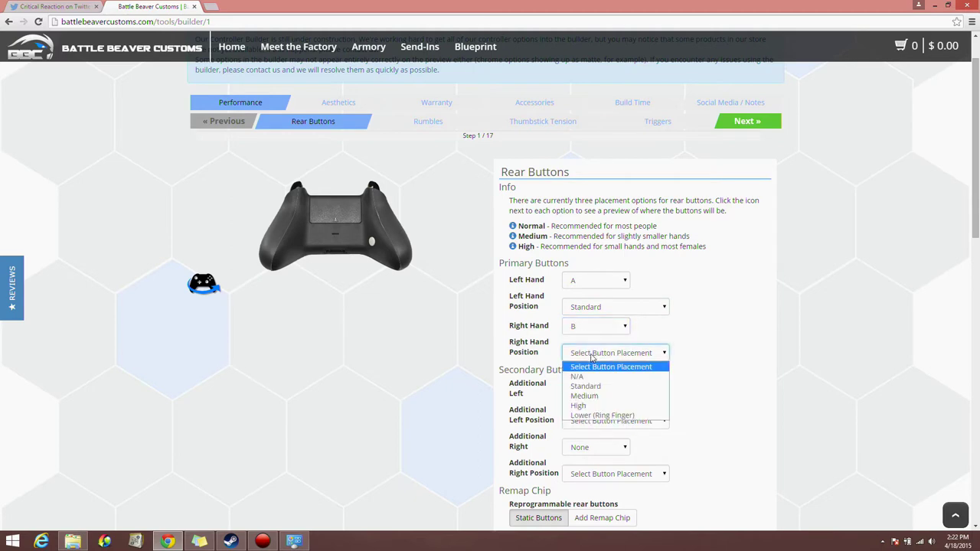
click(587, 386)
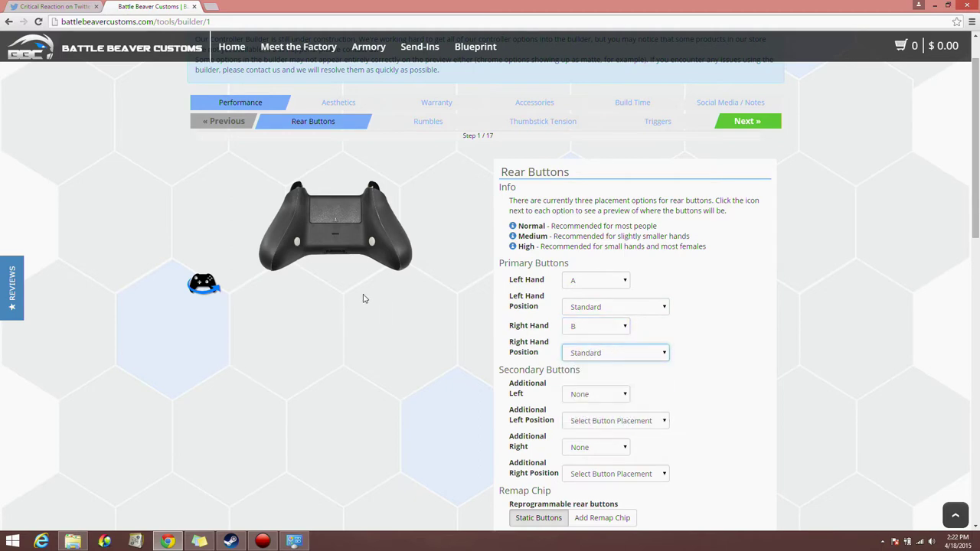
scroll(388, 314, down, 1)
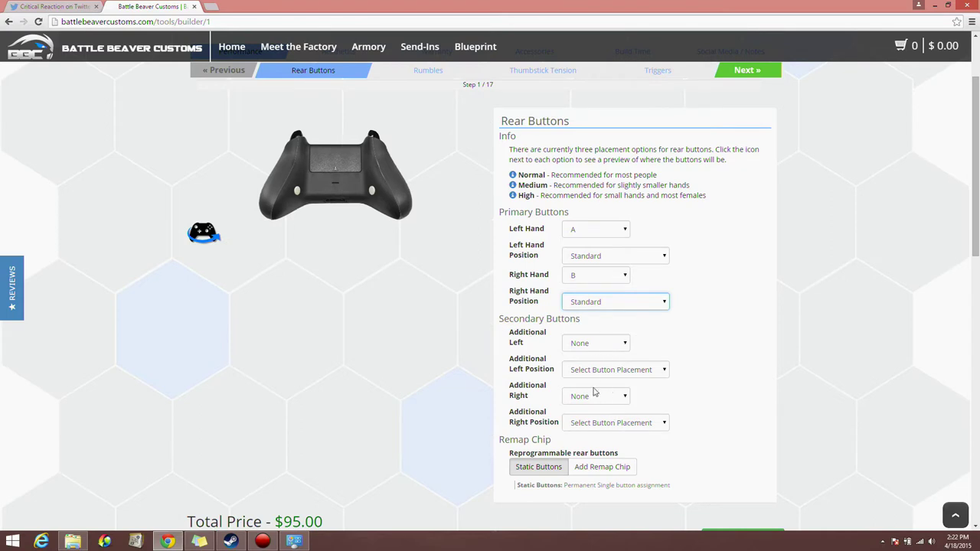
scroll(441, 366, down, 1)
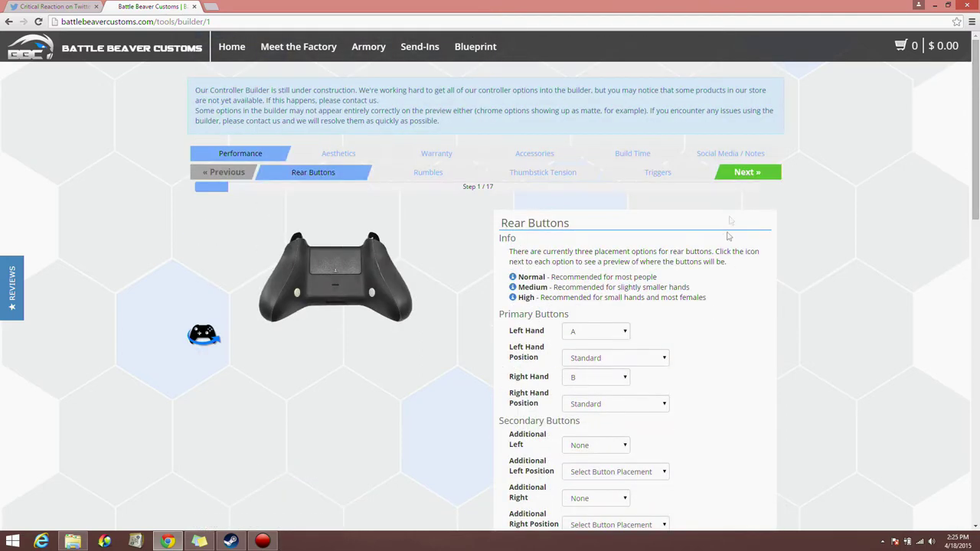
Step: Advance past Rumbles to the Thumbstick Tension step, keeping Stock X1 on both sticks
click(738, 173)
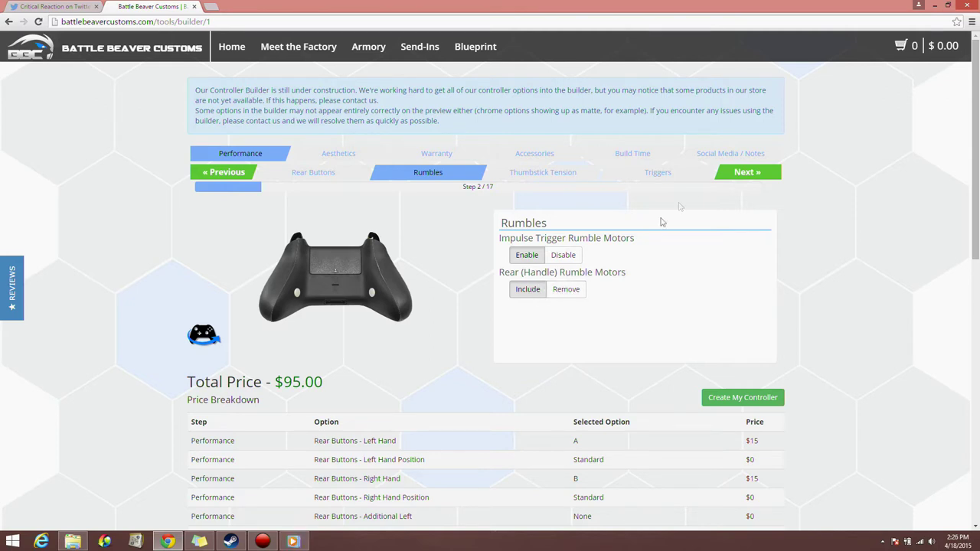
click(746, 173)
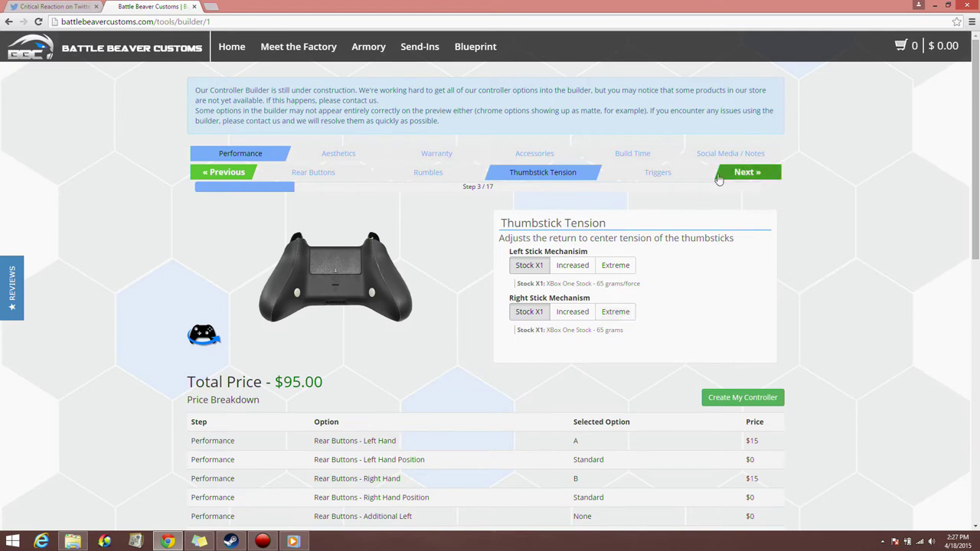
Step: Keep stock tension and advance to the Triggers step, total still $95.00
click(741, 176)
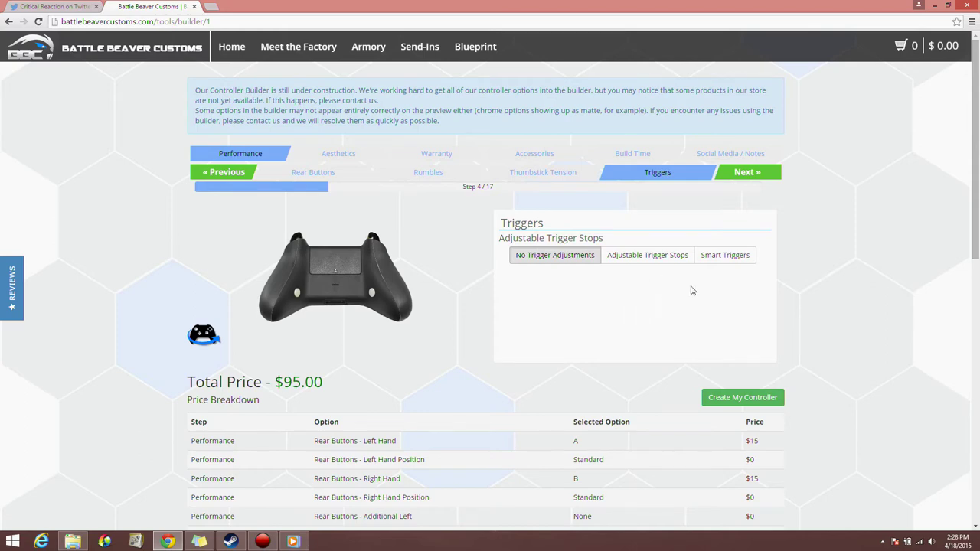
Step: Try TeamCR Gloss, then settle on the TeamCR Matte front shell ($114.99) and reach Side Caps
click(746, 173)
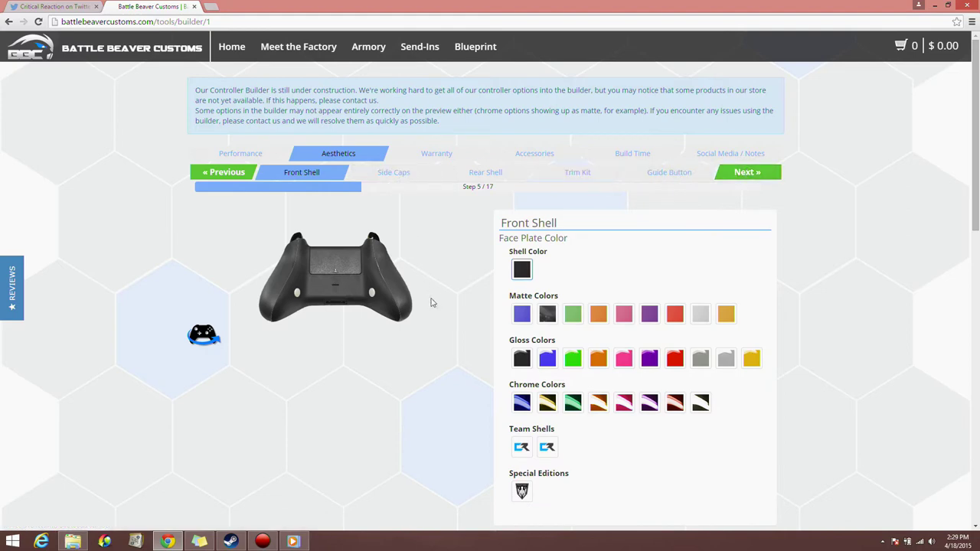
scroll(430, 299, down, 1)
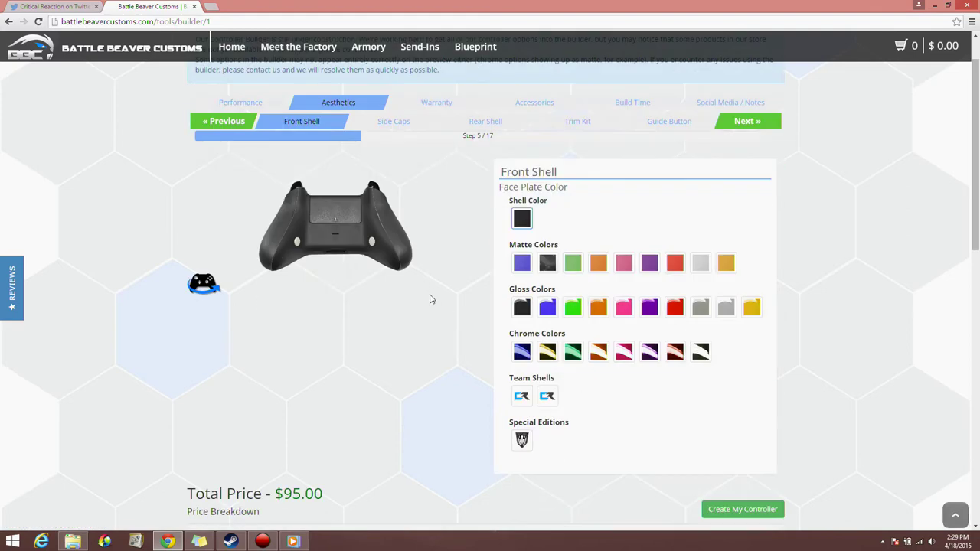
click(522, 396)
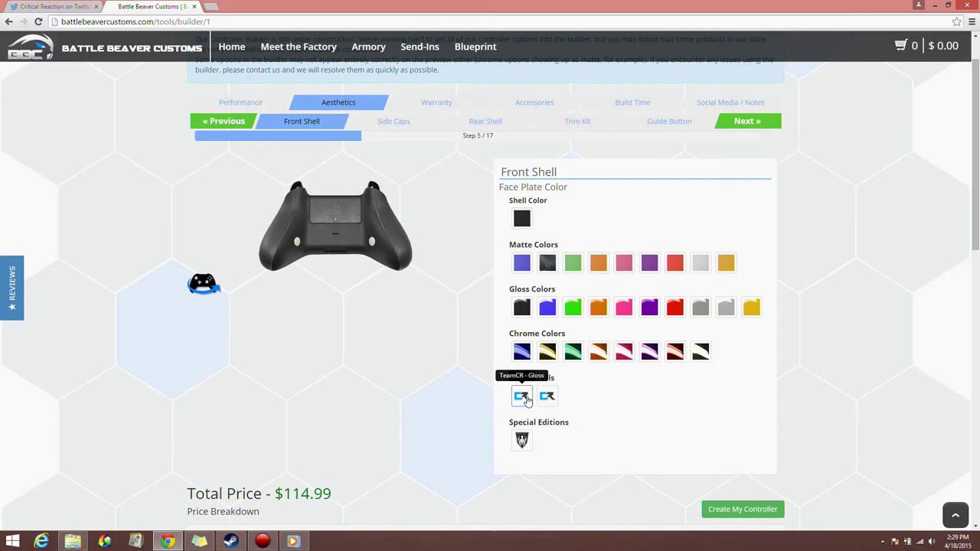
click(202, 284)
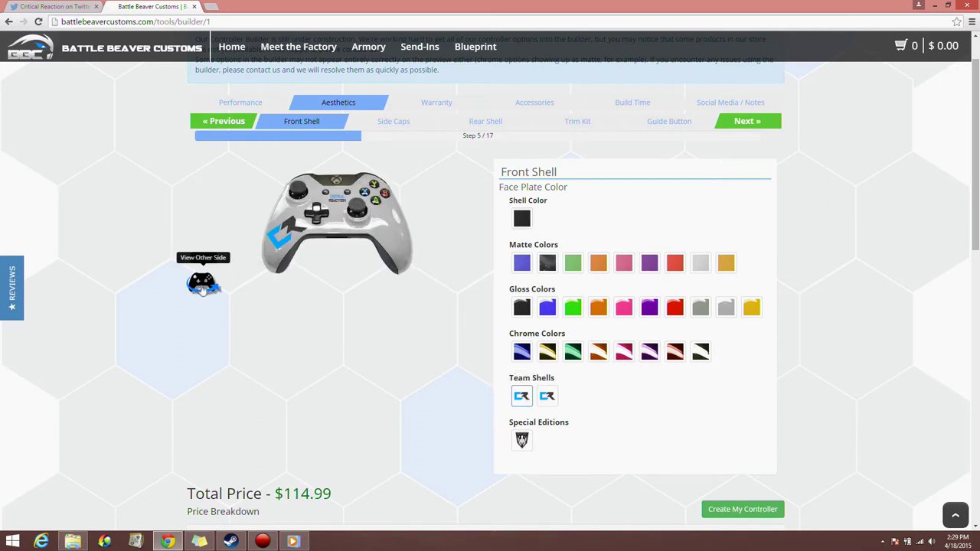
click(551, 402)
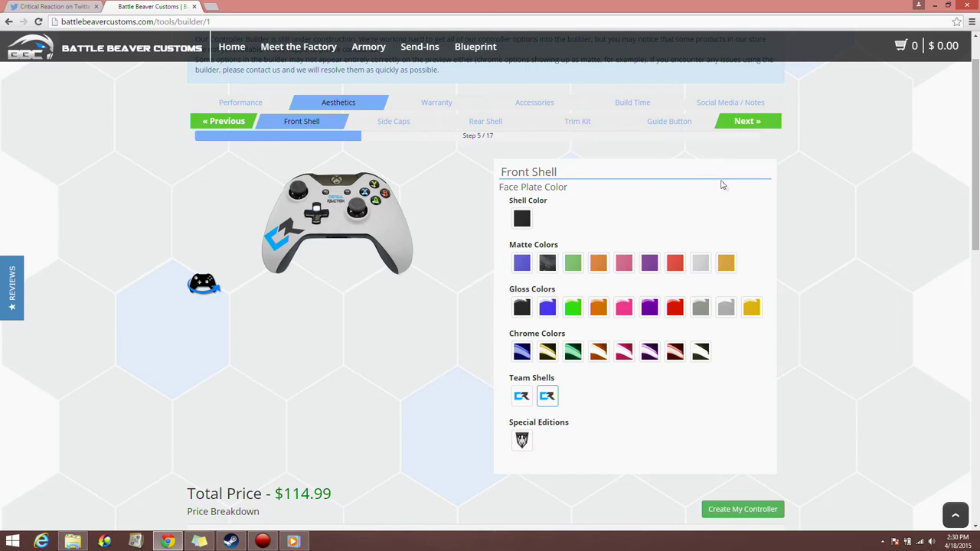
click(735, 122)
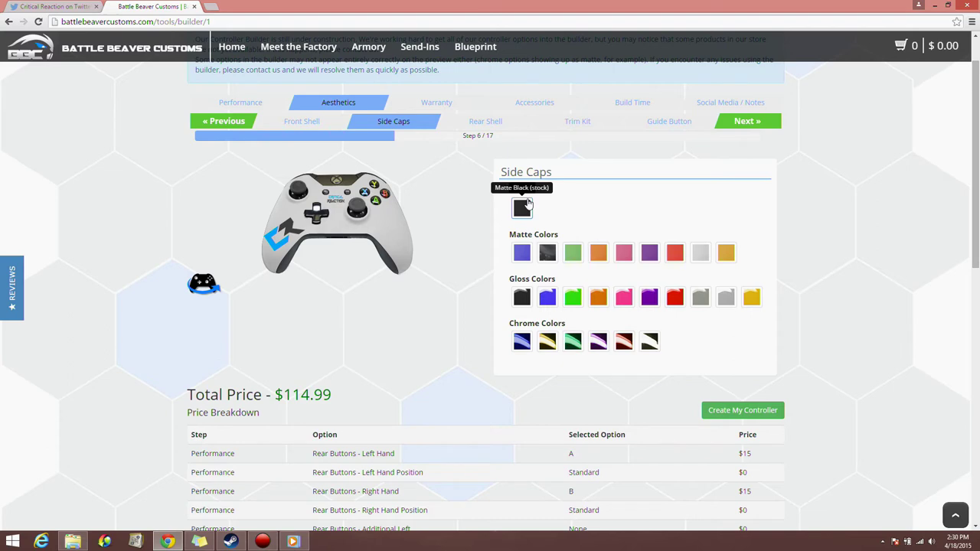
Step: Skip Side Caps and Rear Shell, pick the Gloss Black trim kit ($124.98), and reach Guide Button
click(739, 126)
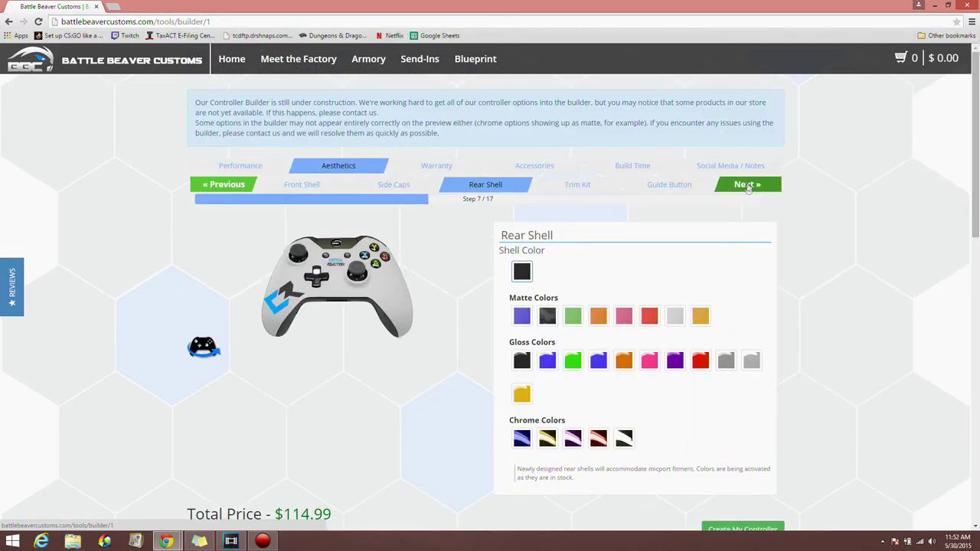
click(748, 187)
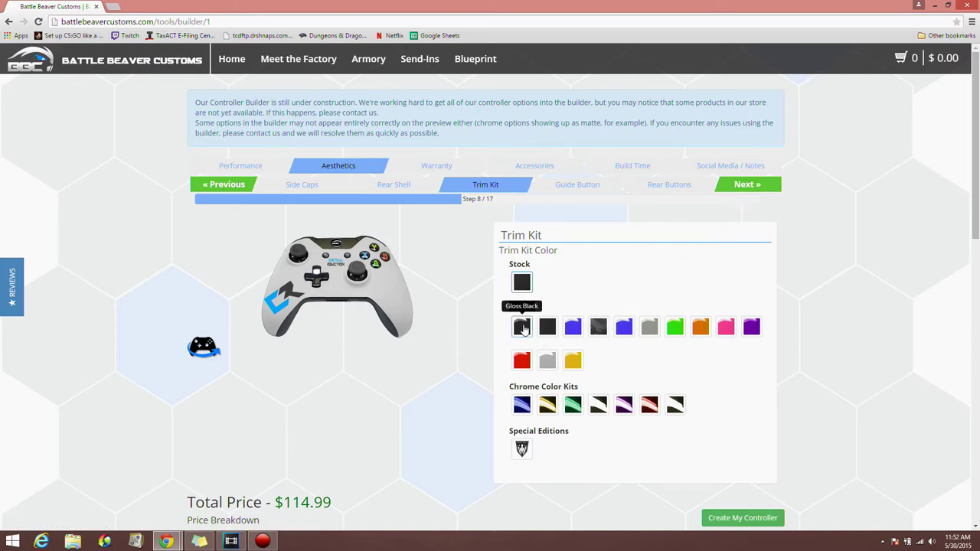
click(522, 327)
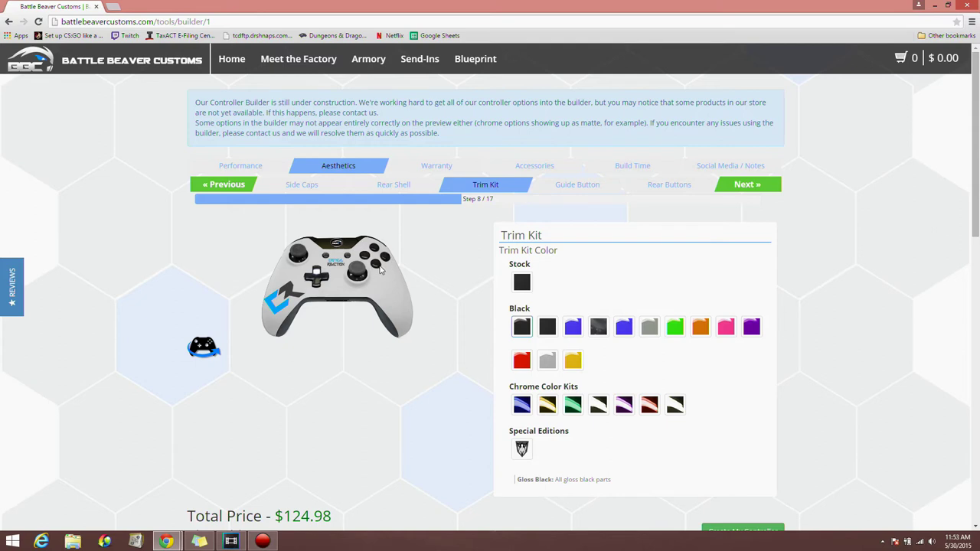
click(519, 285)
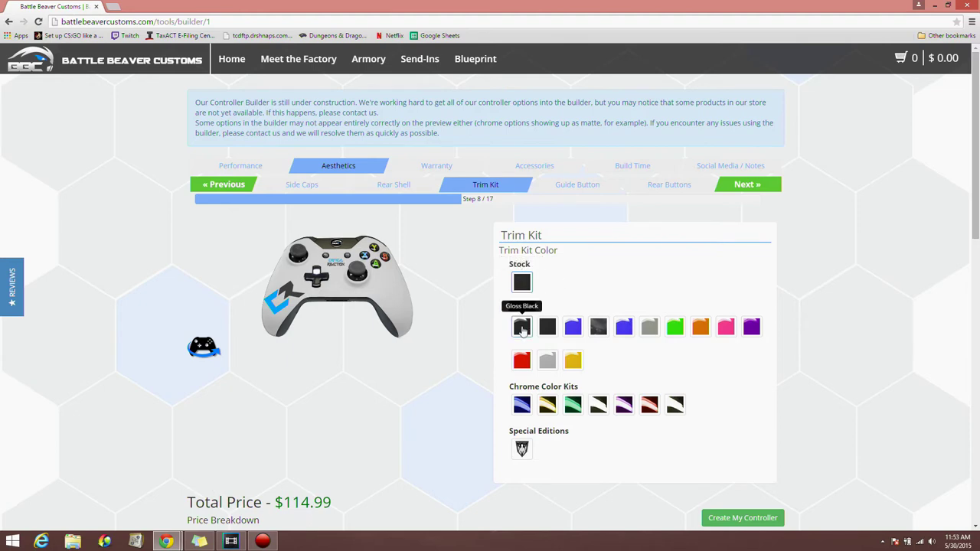
click(522, 327)
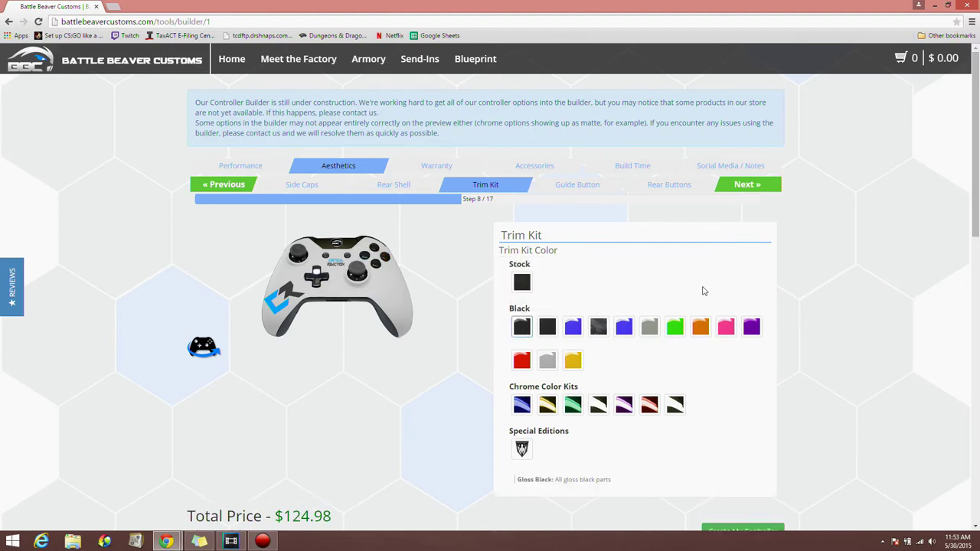
scroll(699, 316, down, 1)
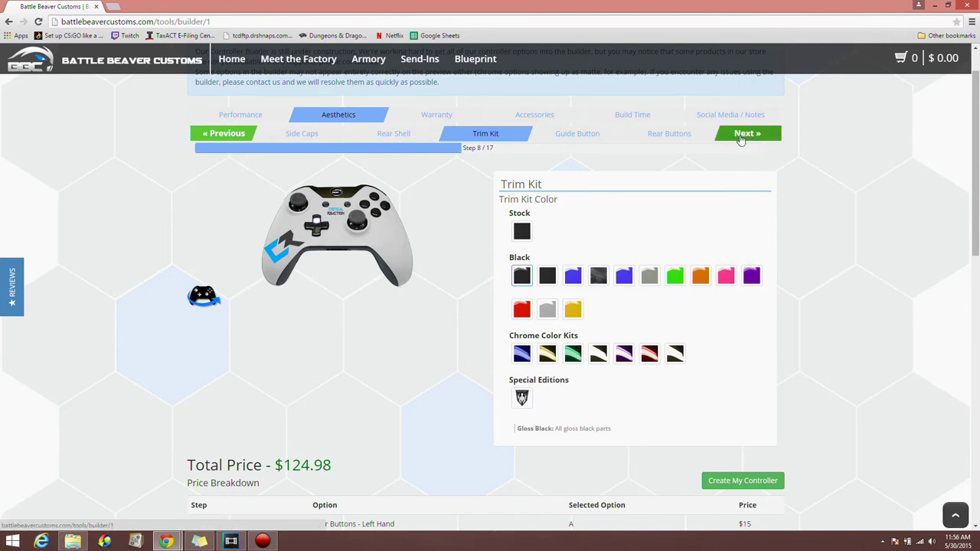
click(740, 137)
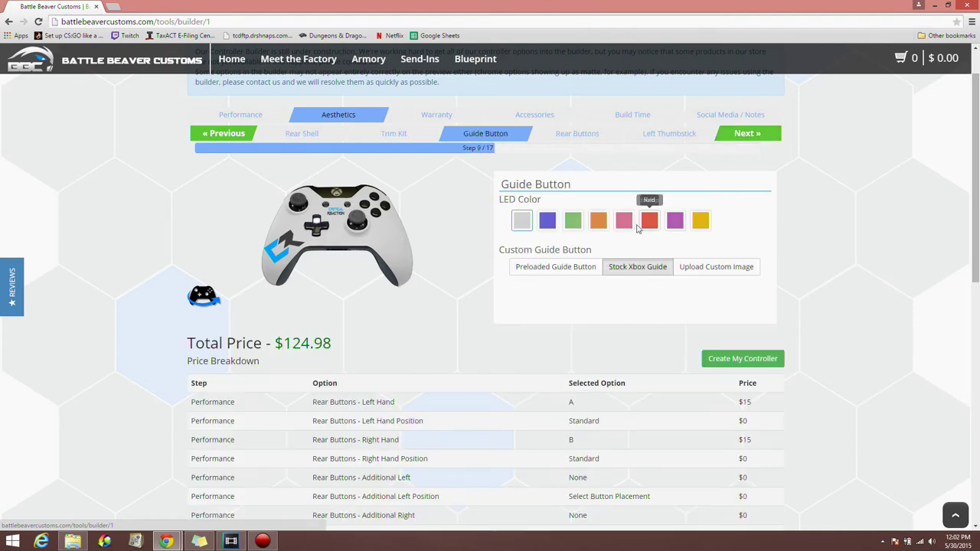
Step: Use the preloaded TeamCR guide button logo ($134.97) and continue to Left Thumbstick
click(547, 271)
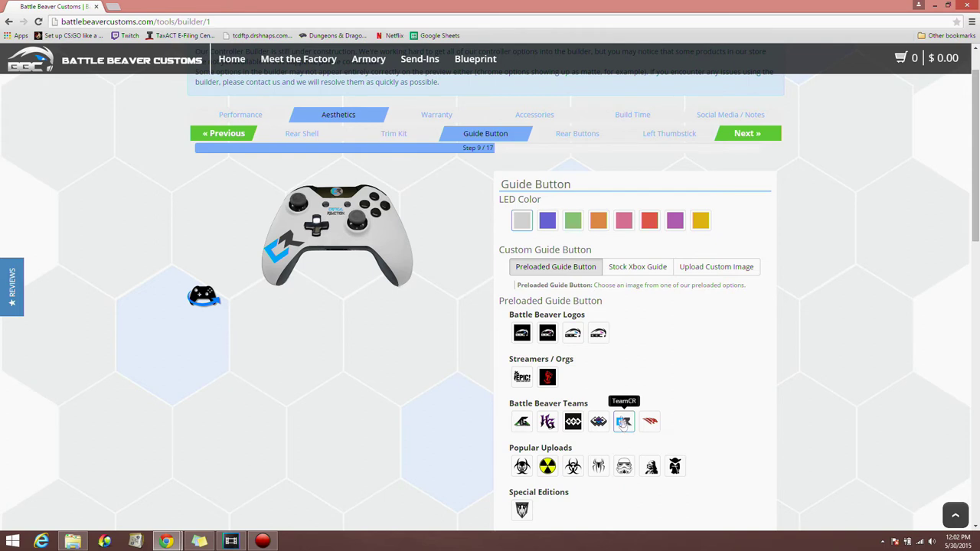
click(746, 134)
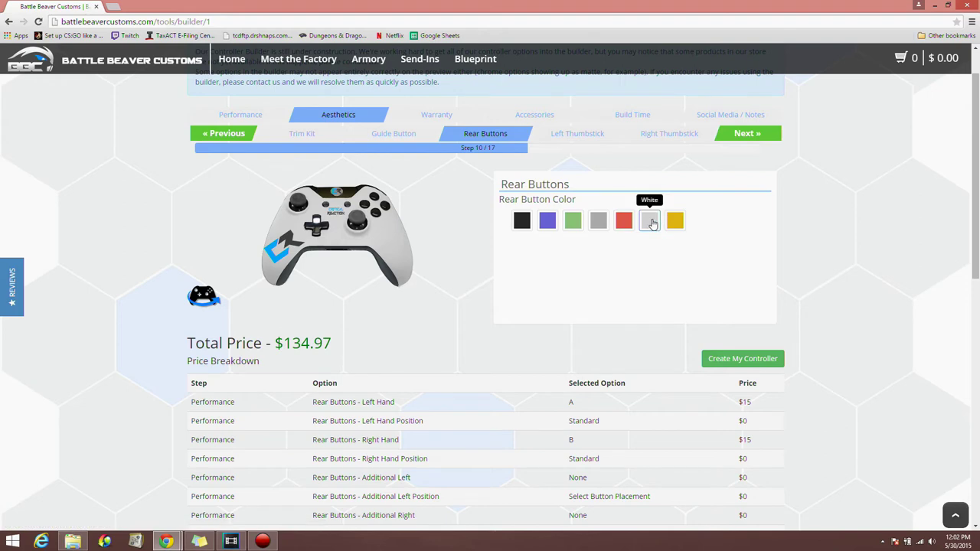
click(215, 295)
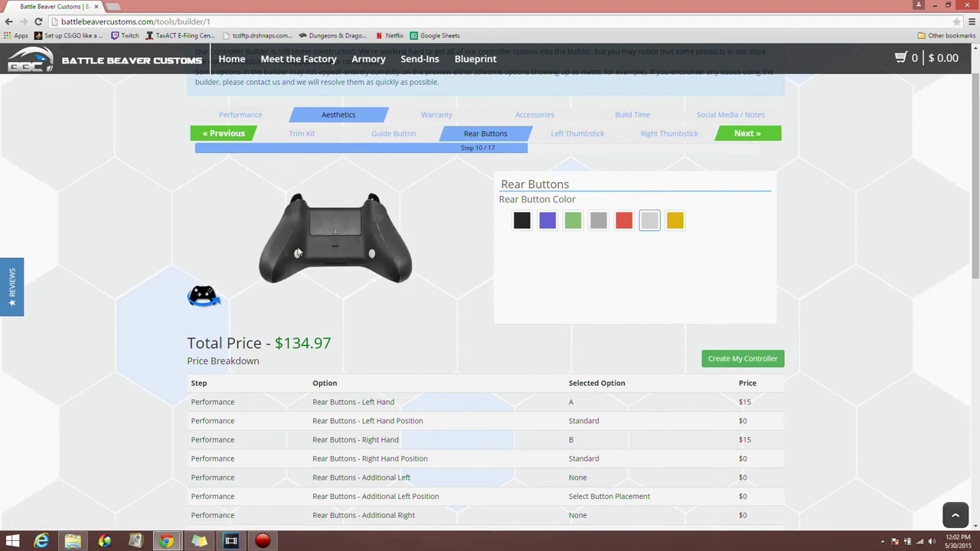
click(204, 296)
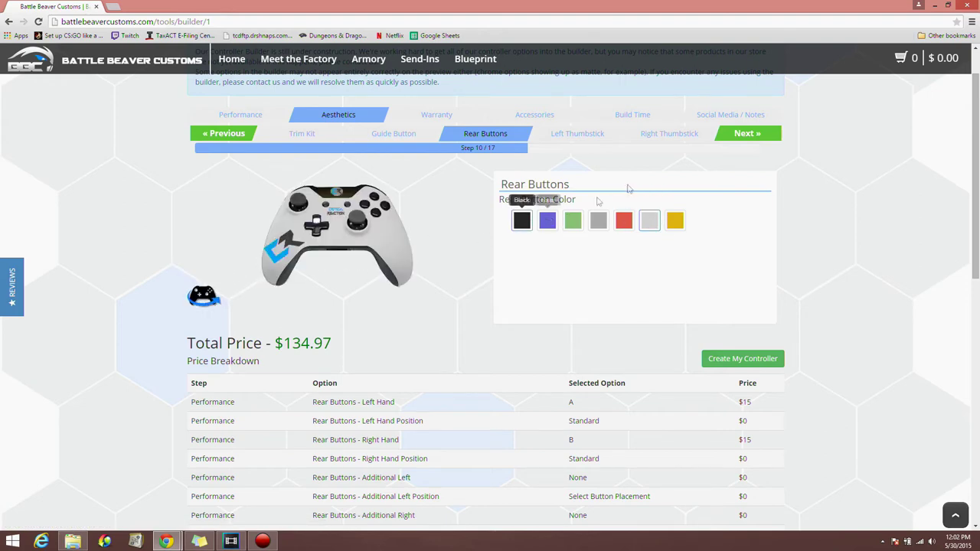
click(737, 138)
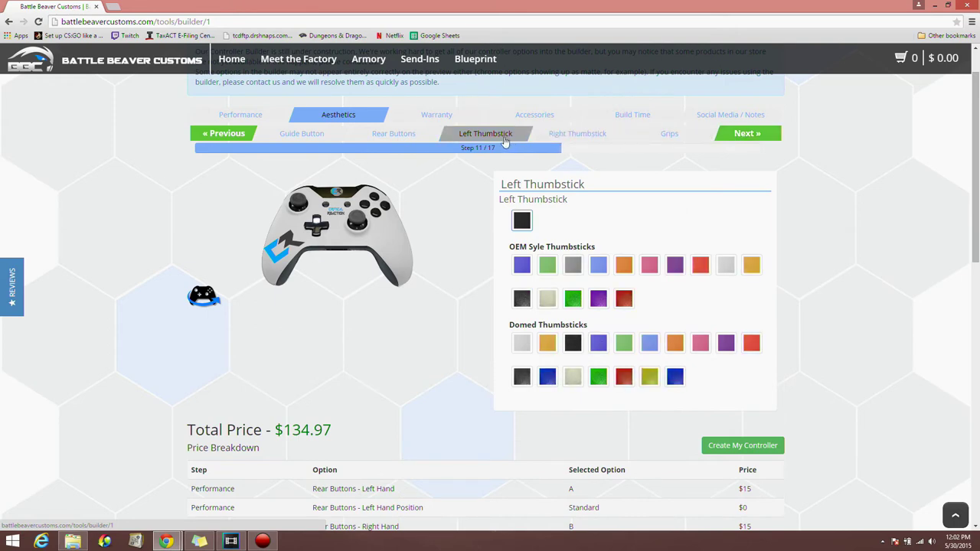
Step: Make left and right thumbsticks OEM Light Blue ($140.95), skip Grips, and reach Warranty
click(599, 266)
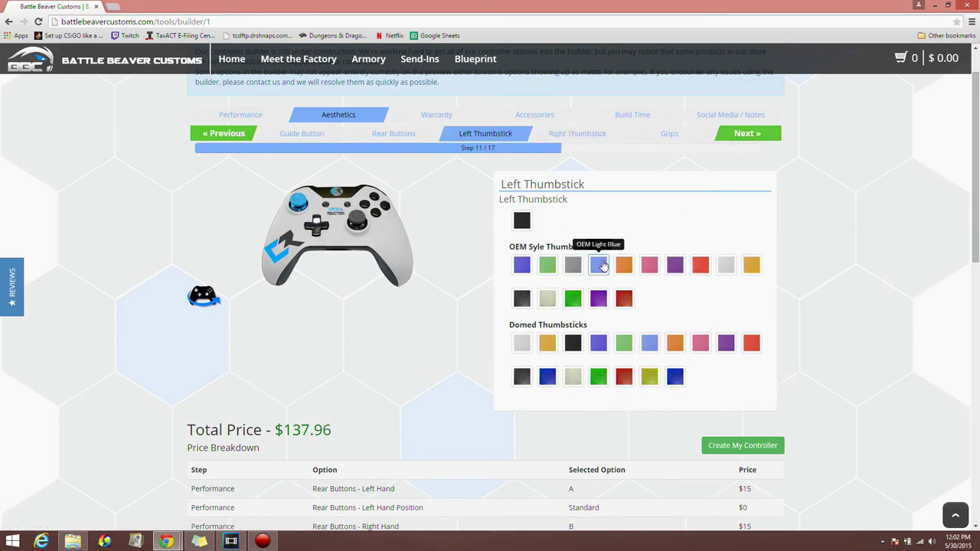
click(649, 345)
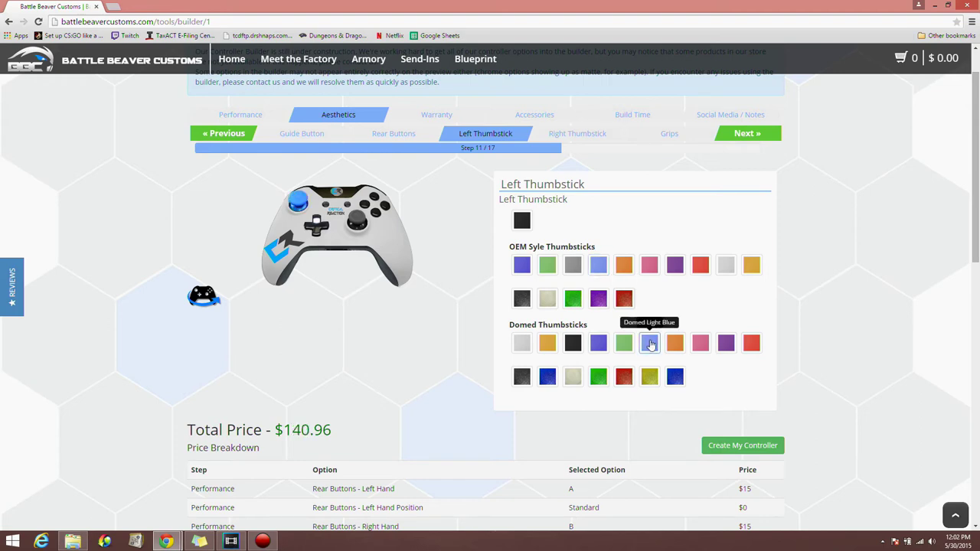
click(598, 267)
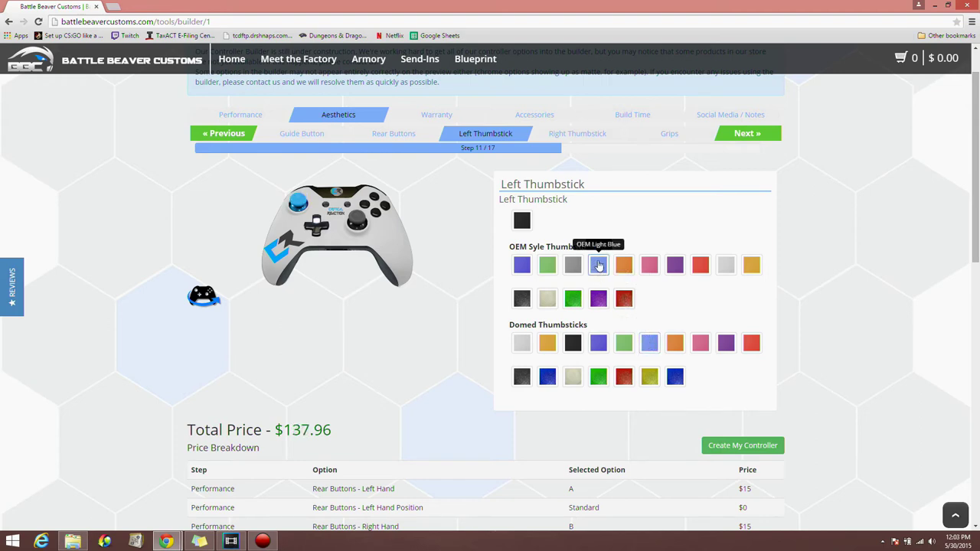
click(769, 135)
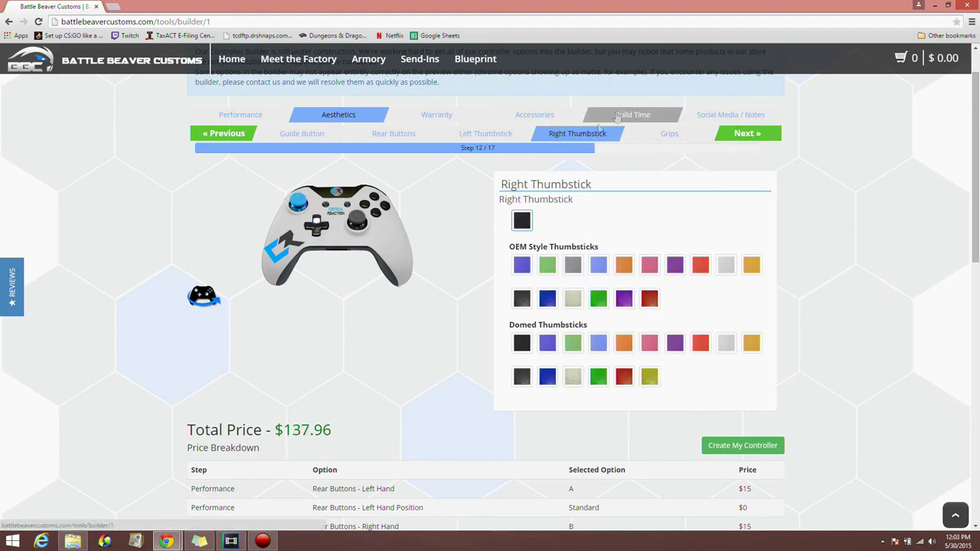
click(598, 267)
click(668, 135)
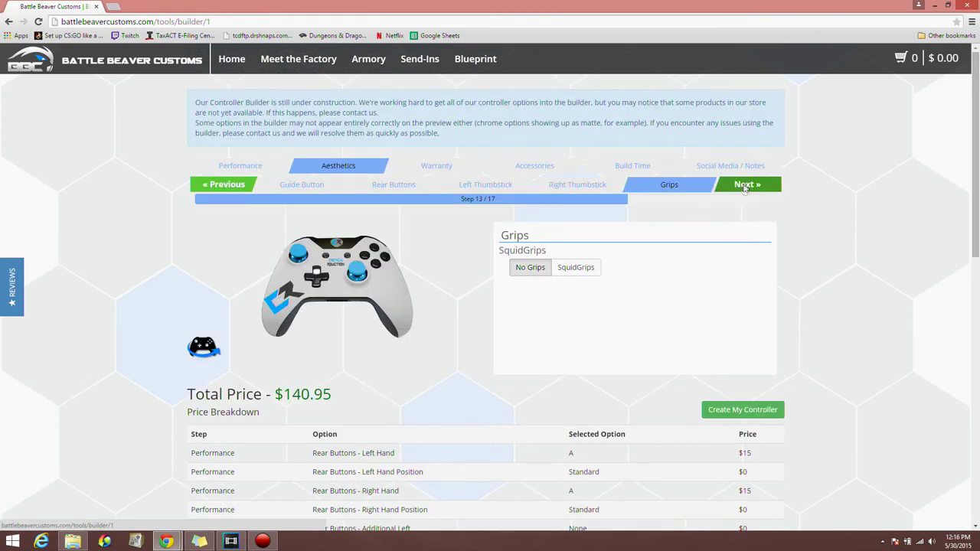
click(744, 186)
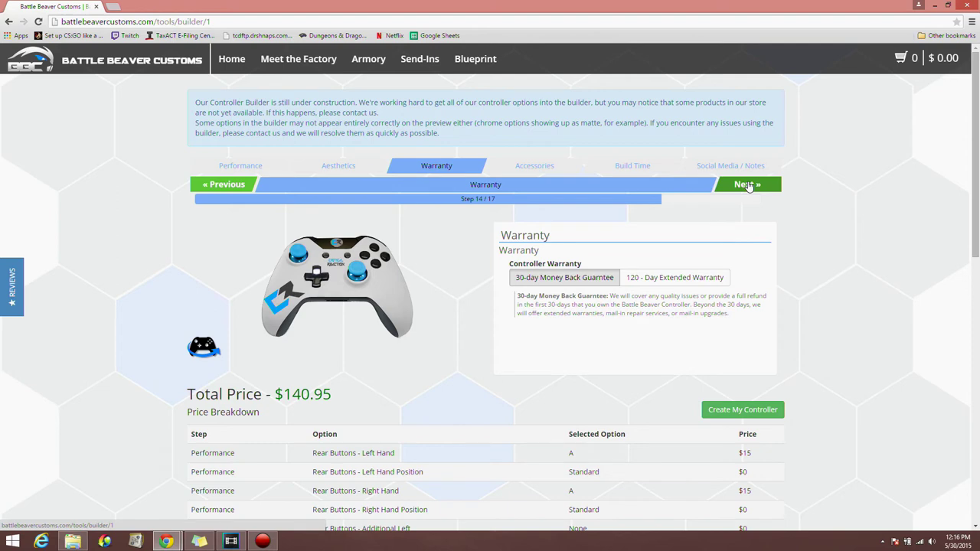
Step: Keep the 30-day warranty and no Micro-USB cable, reaching Build Time with Standard (5-7 business days) selected
click(749, 186)
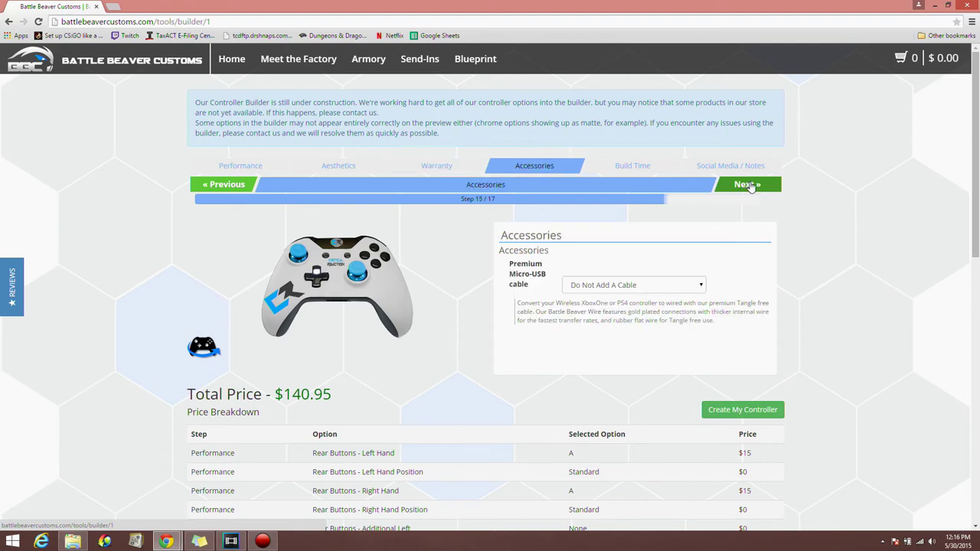
click(626, 285)
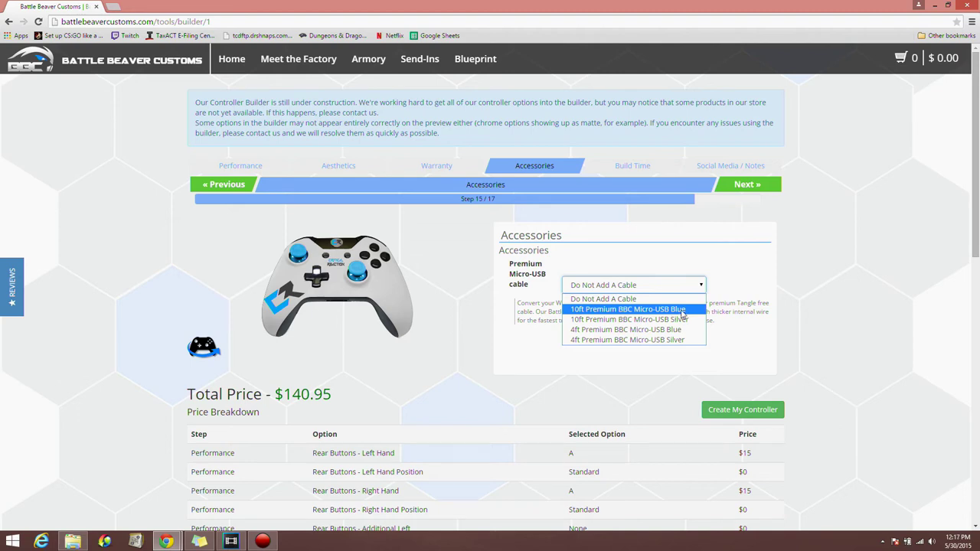
click(485, 273)
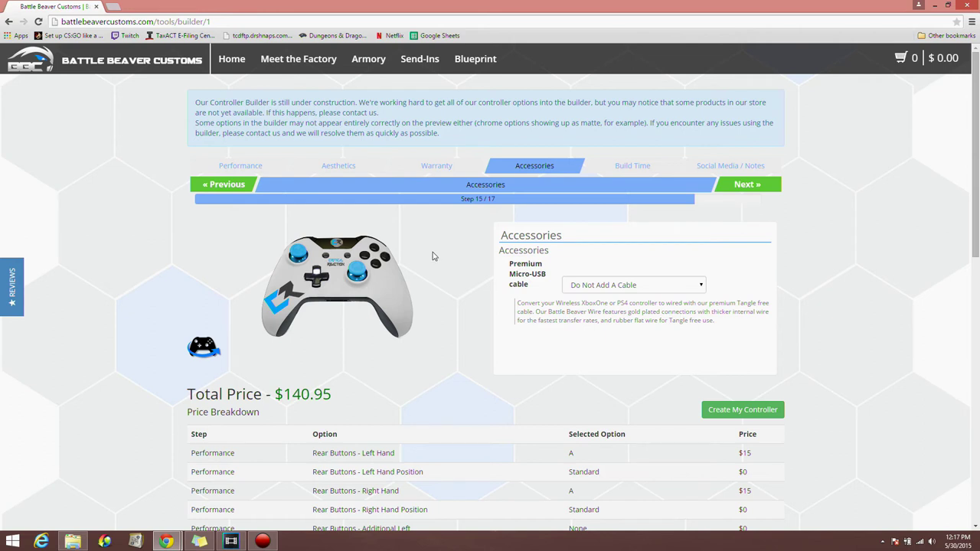
click(746, 189)
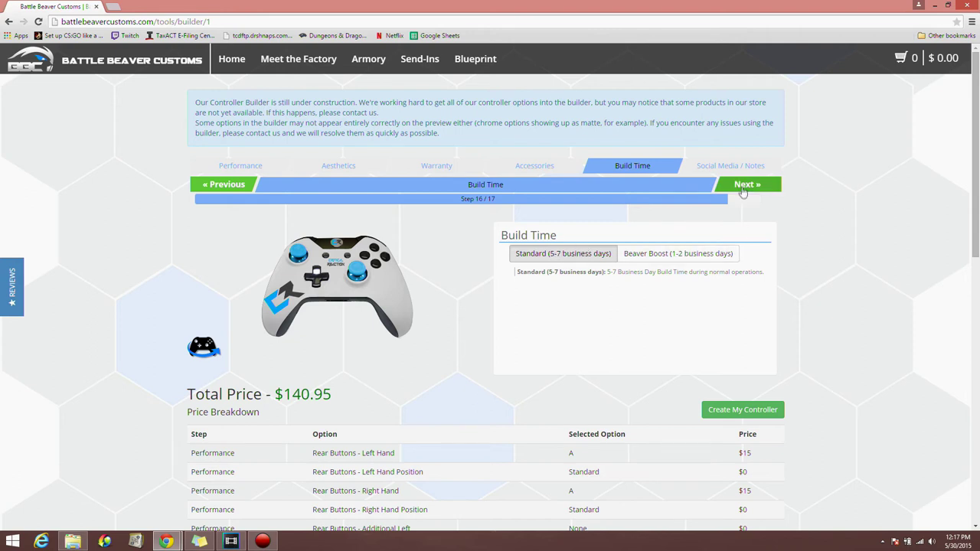
Step: Advance to the Social Media / Notes step and click into the Twitter Handle and Build Notes fields
click(747, 186)
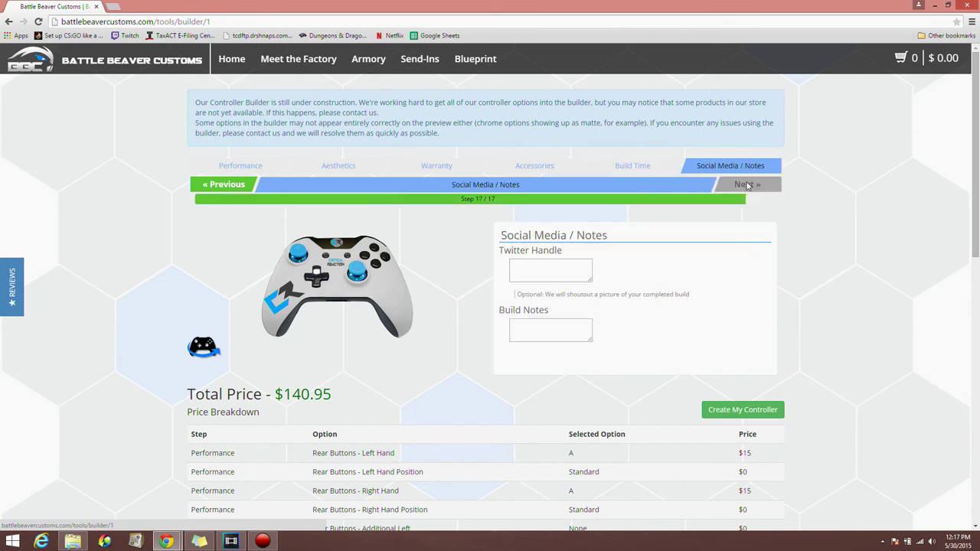
click(573, 262)
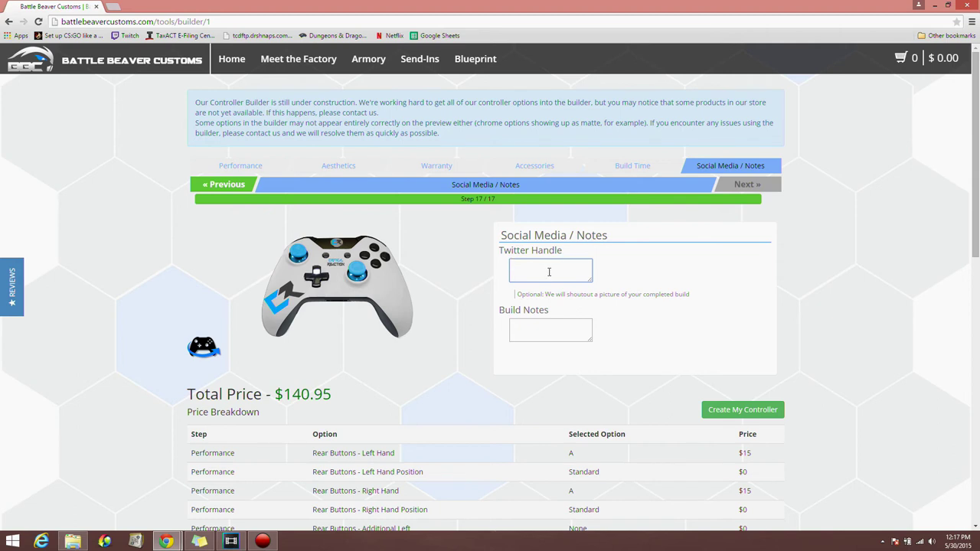
click(532, 324)
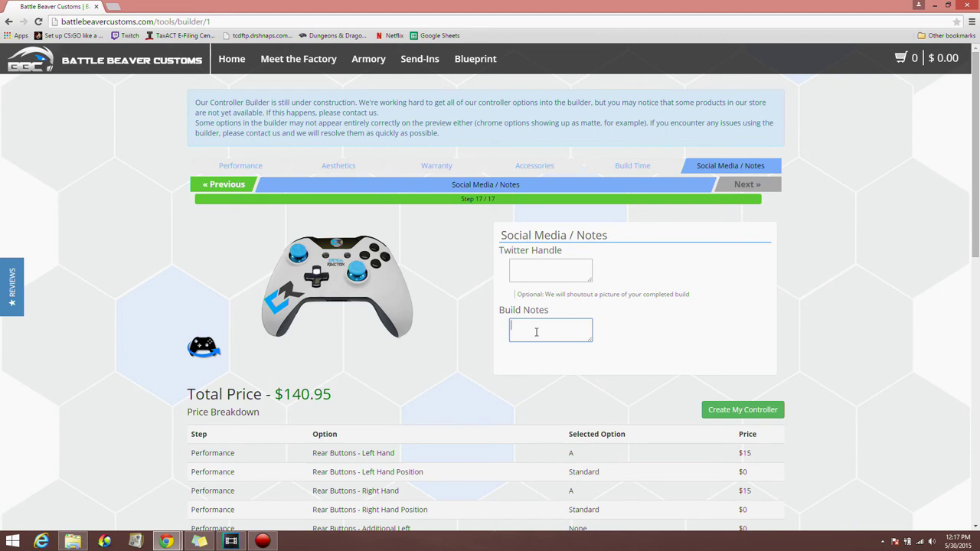
Step: Check the $140.95 total, then return to the Rear Buttons options in step 1
drag(342, 395, 274, 394)
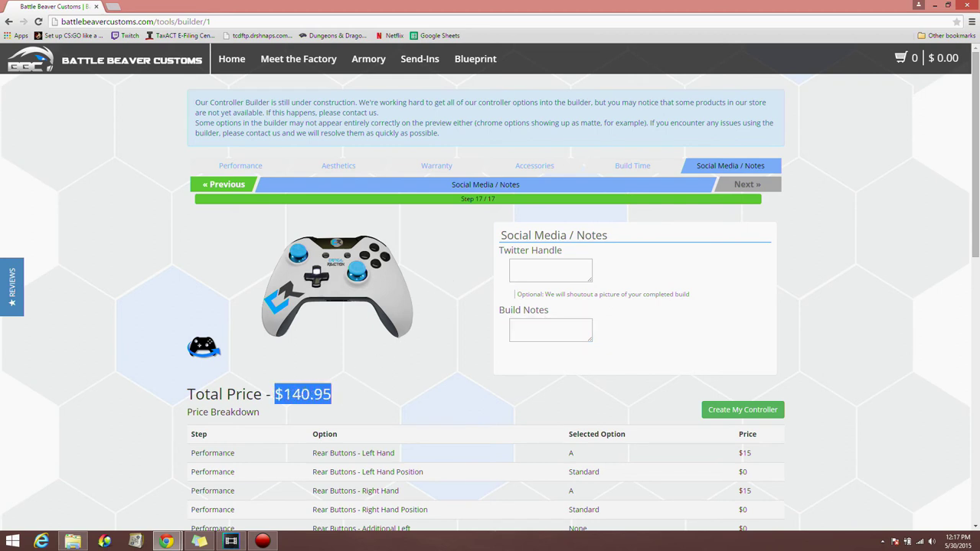
click(356, 398)
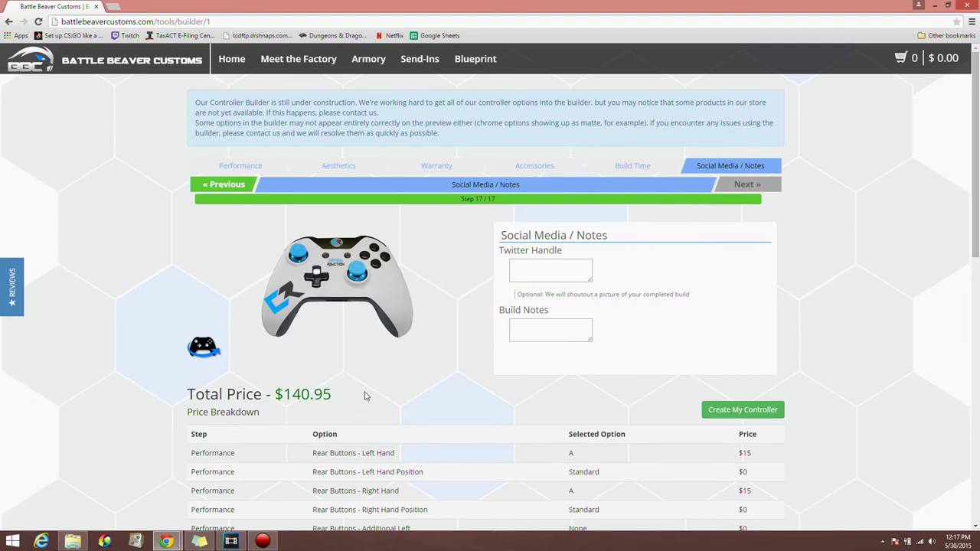
click(241, 169)
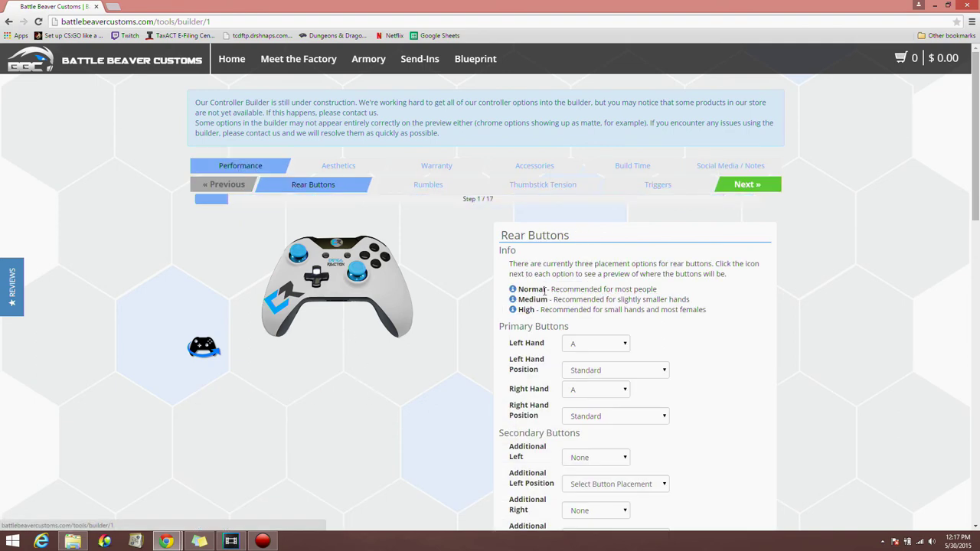
Step: Set the left-hand rear button to None and clear its button placement
click(586, 343)
click(585, 354)
click(587, 371)
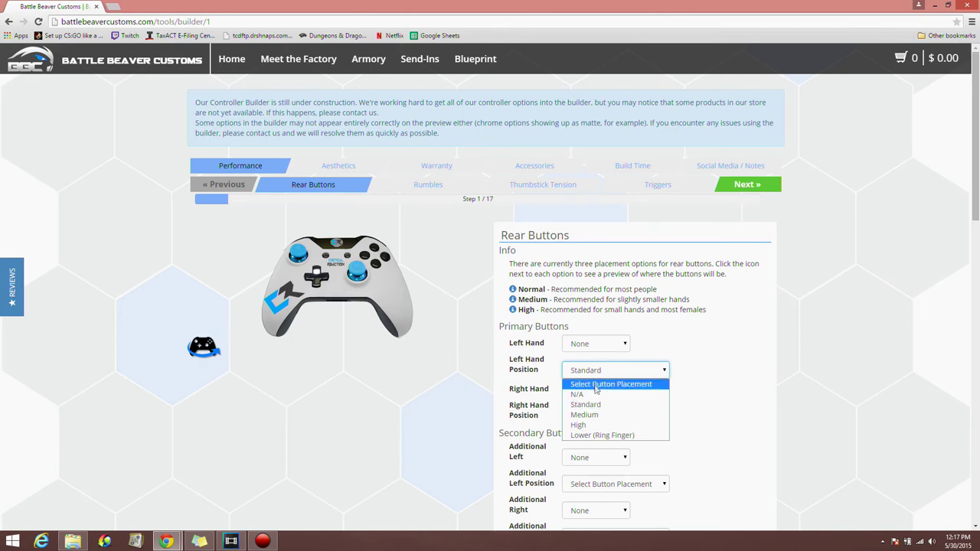
click(593, 384)
Step: Set the right-hand rear button to None, clear its placement, and return to Social Media / Notes at $110.95
click(591, 391)
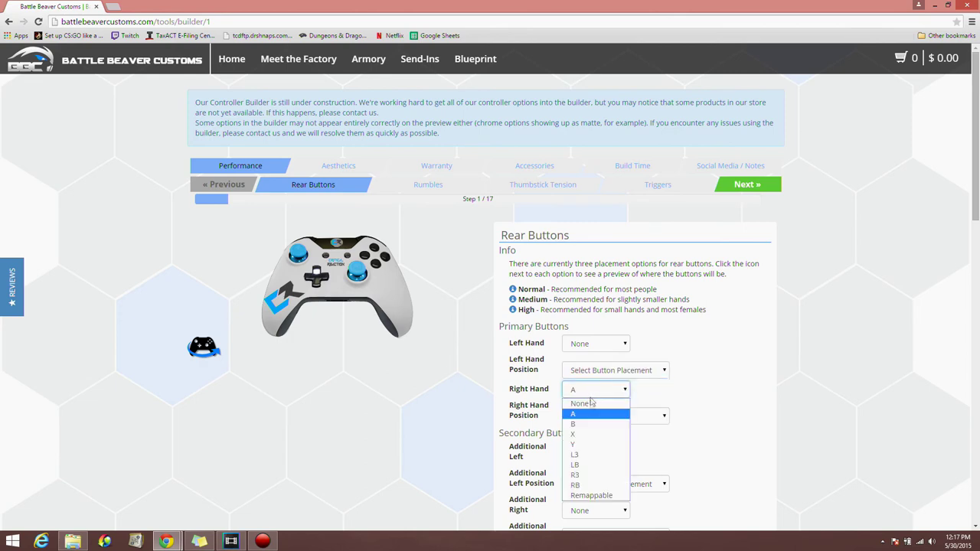
click(588, 402)
click(590, 415)
scroll(594, 432, down, 1)
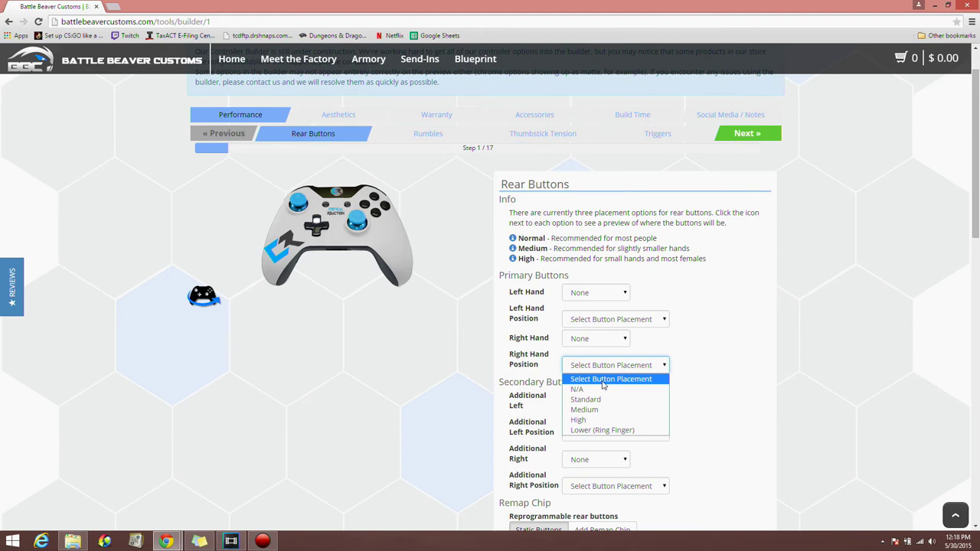
click(604, 378)
click(711, 122)
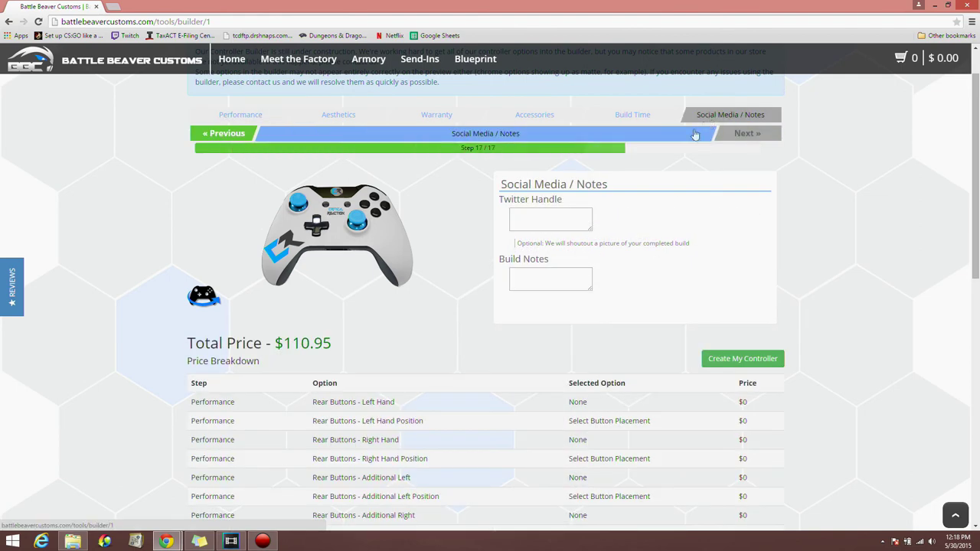